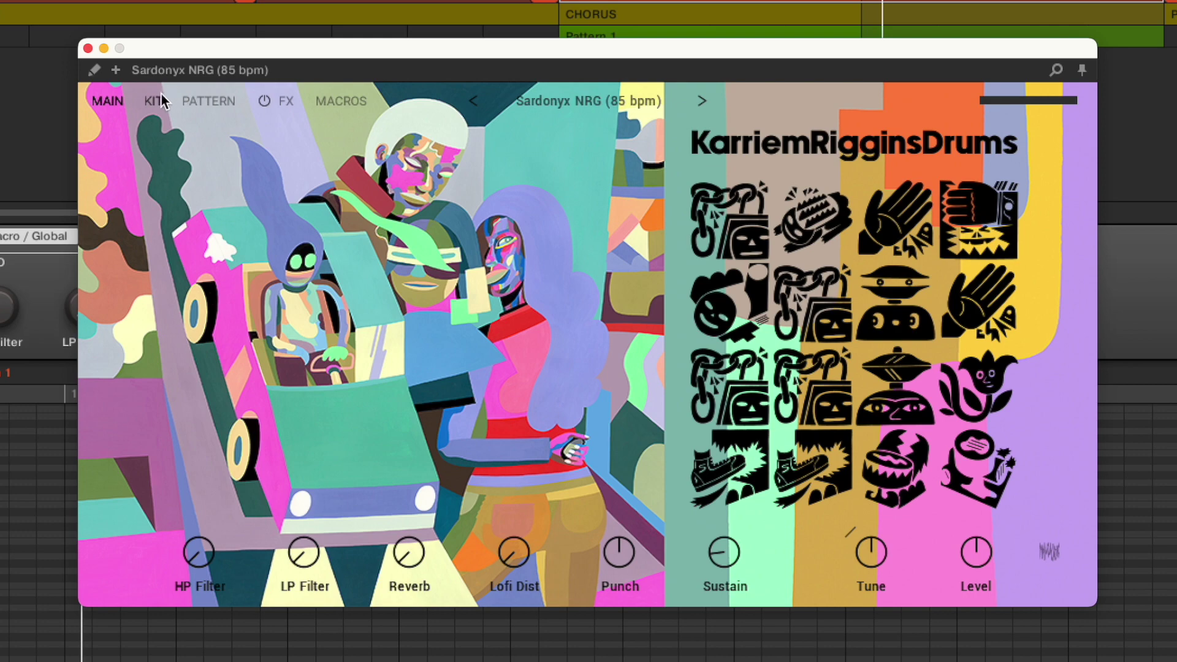
Step: Show the kit page of the Sardonyx NRG instrument and filter the instrument library to Karriem Riggins Drums
click(153, 100)
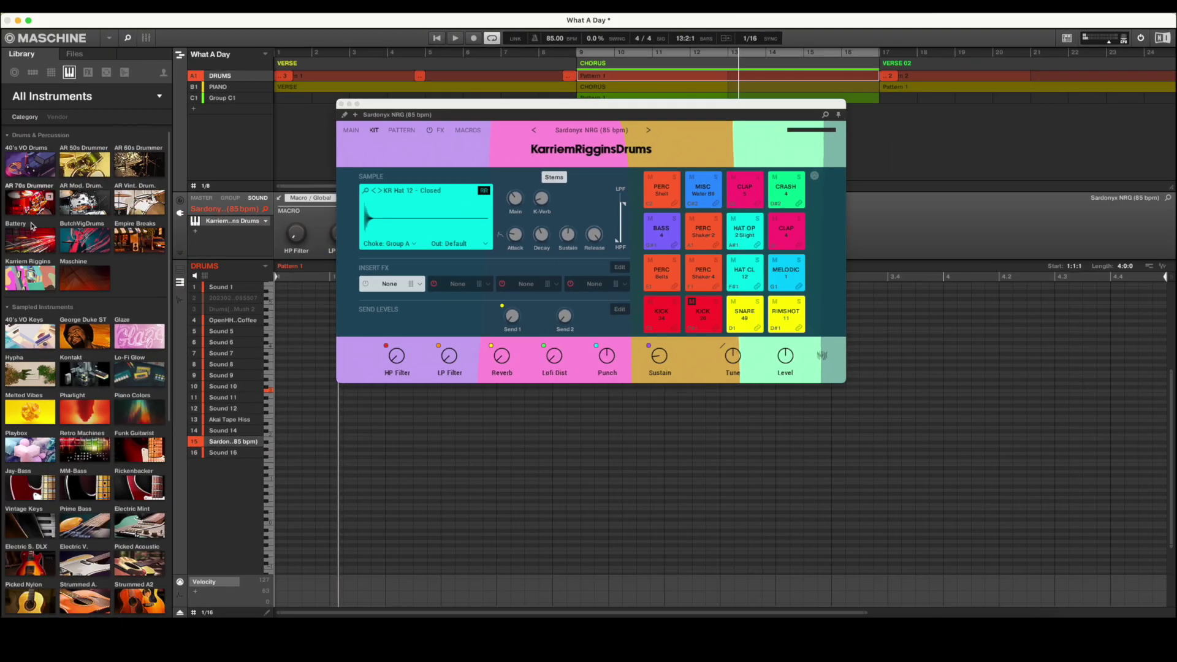
click(34, 270)
click(67, 321)
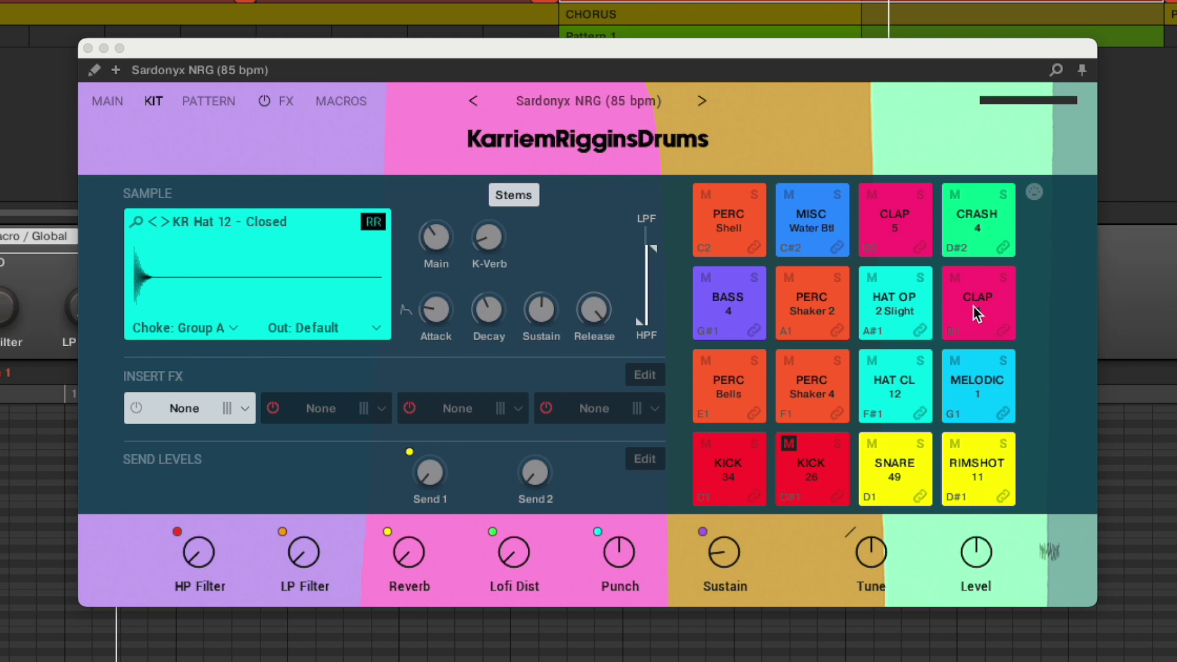
Step: Place the instrument's Main drum pattern at the start of the Sardonyx NRG sound's chorus Pattern 1 and play it
click(208, 103)
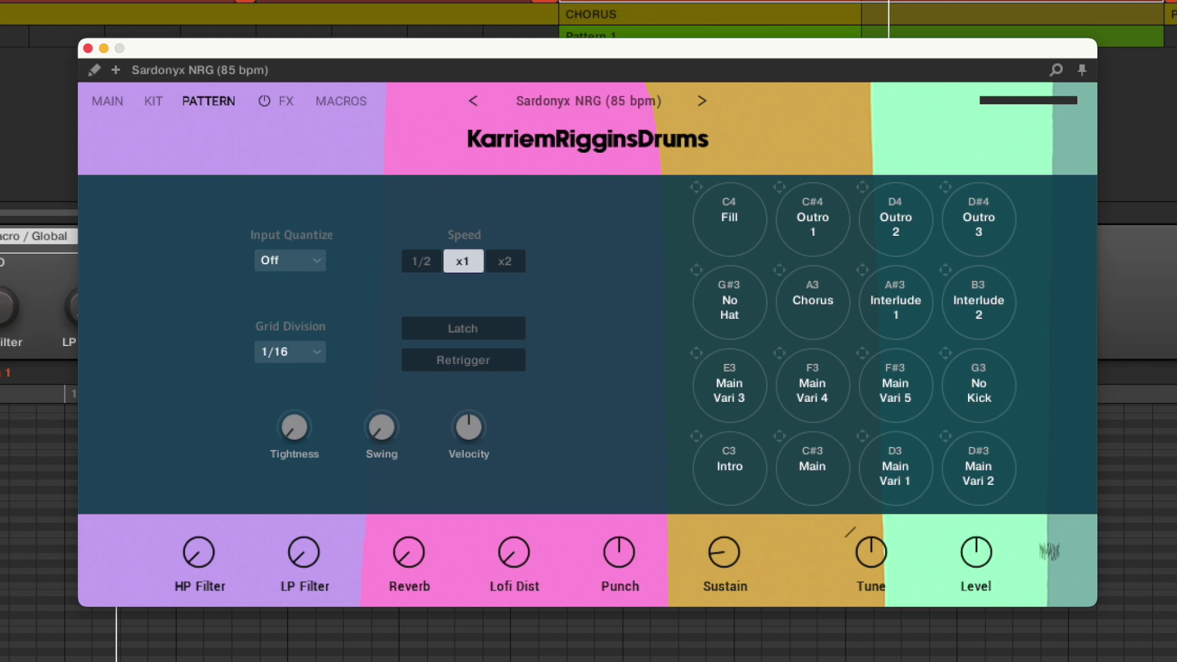
click(815, 471)
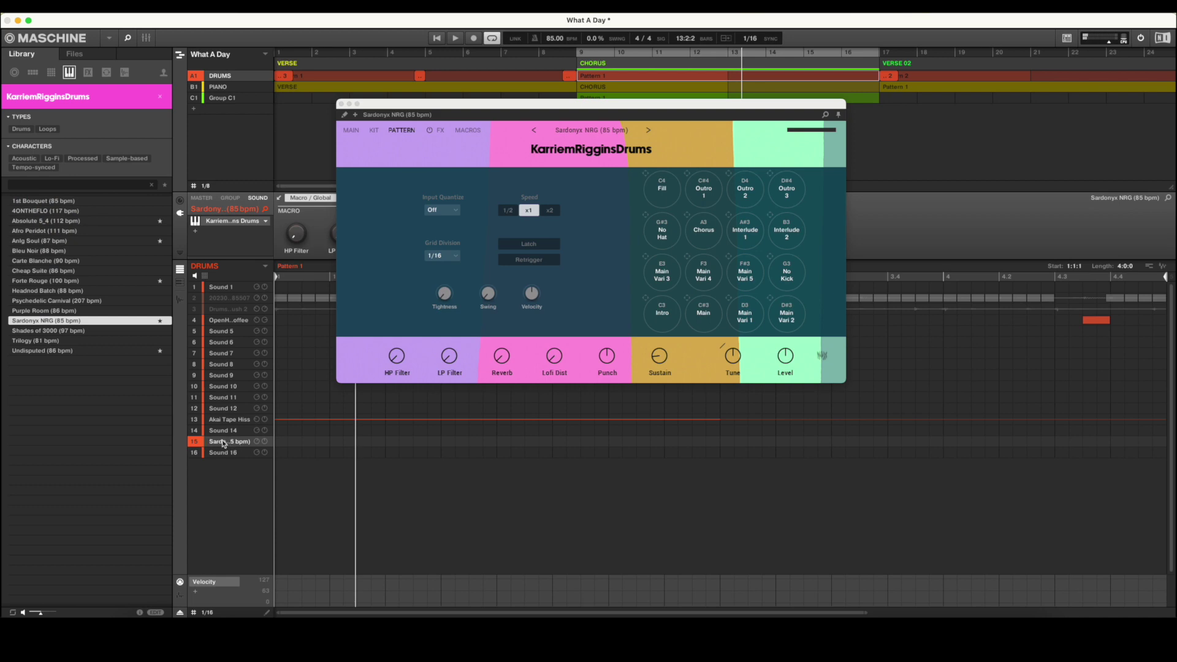
click(180, 285)
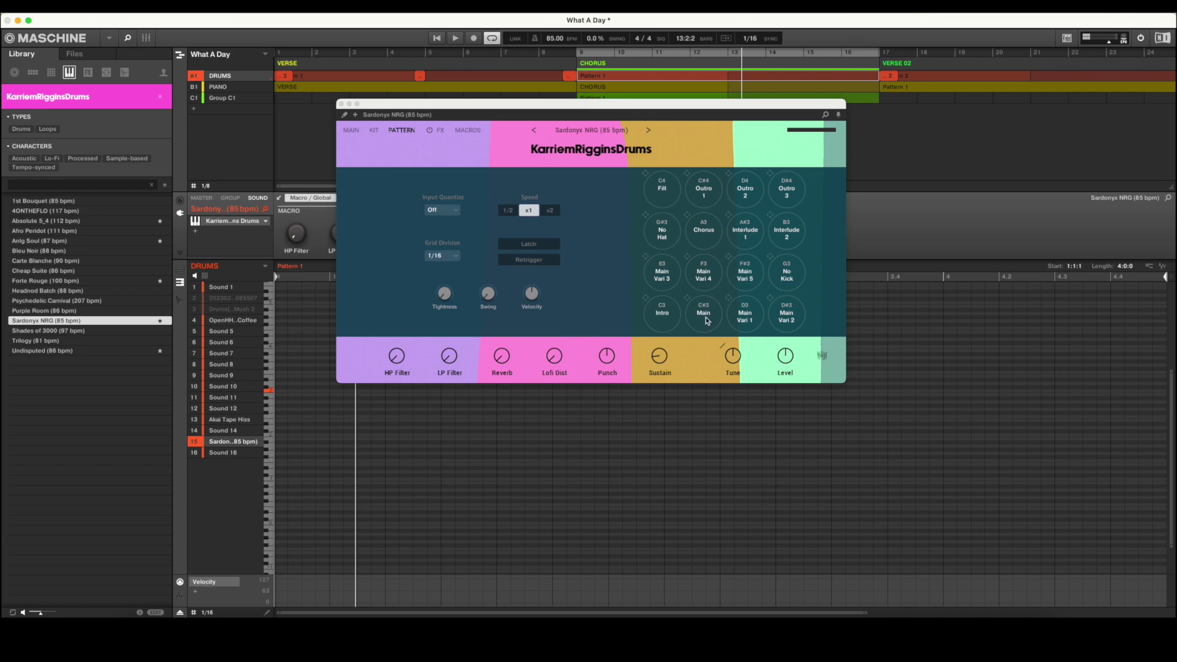
drag(707, 320, 319, 427)
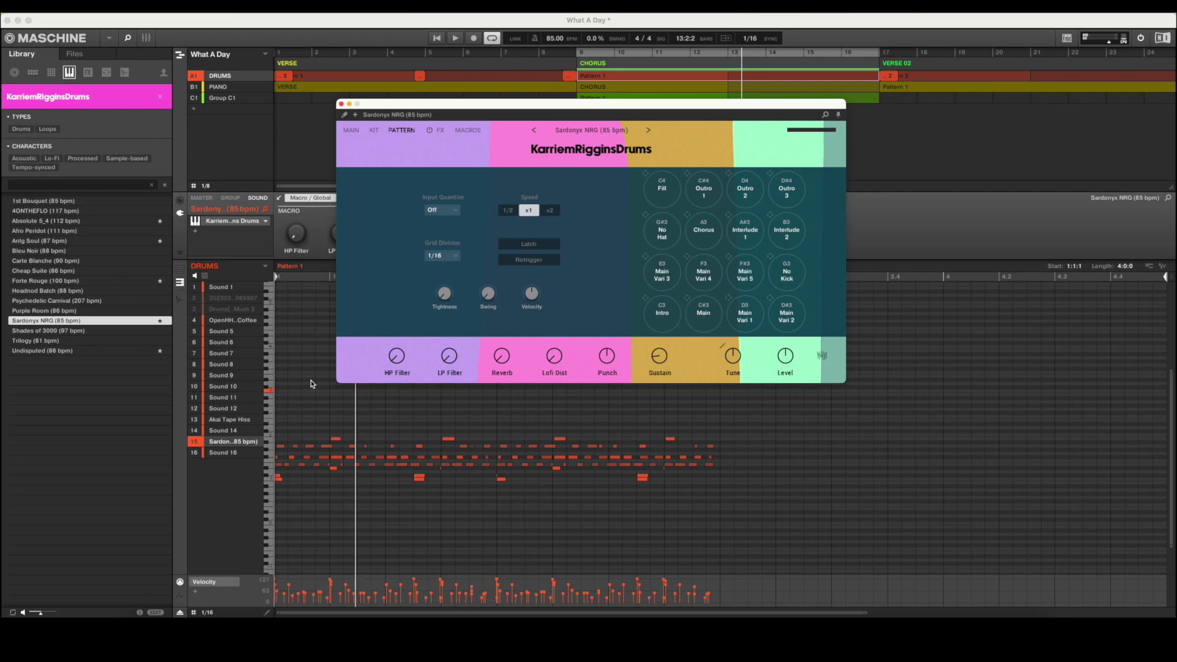
click(437, 38)
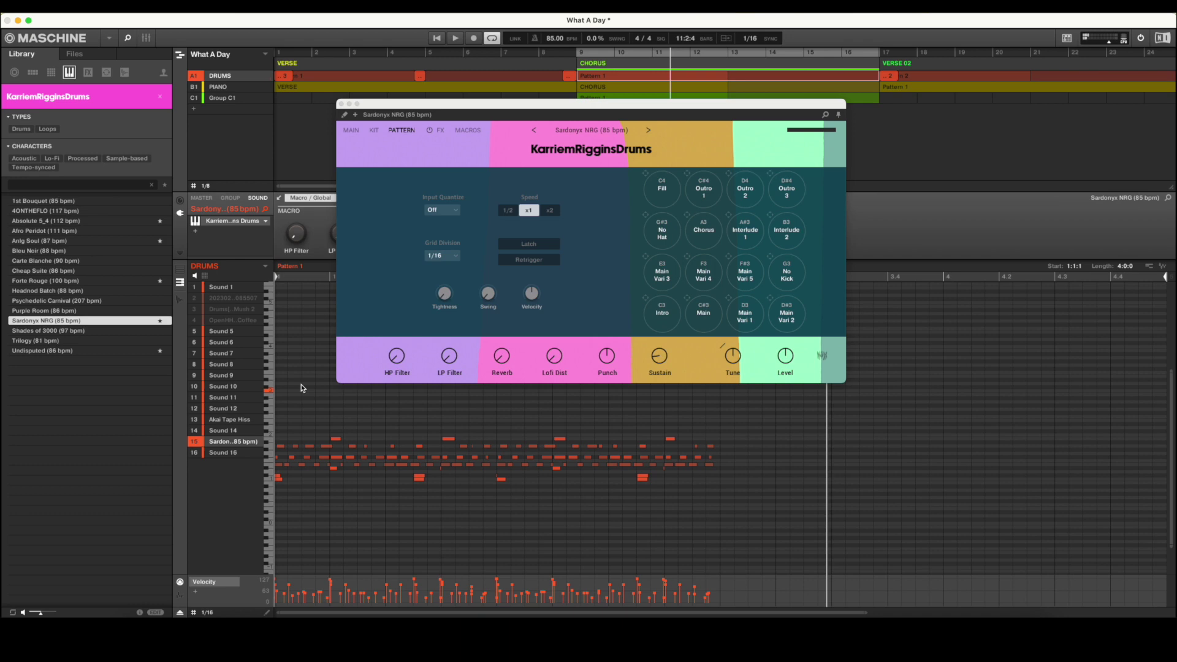
Step: Copy the low kick notes of the Sardonyx NRG sound in the DRUMS group to Sound 1
click(232, 87)
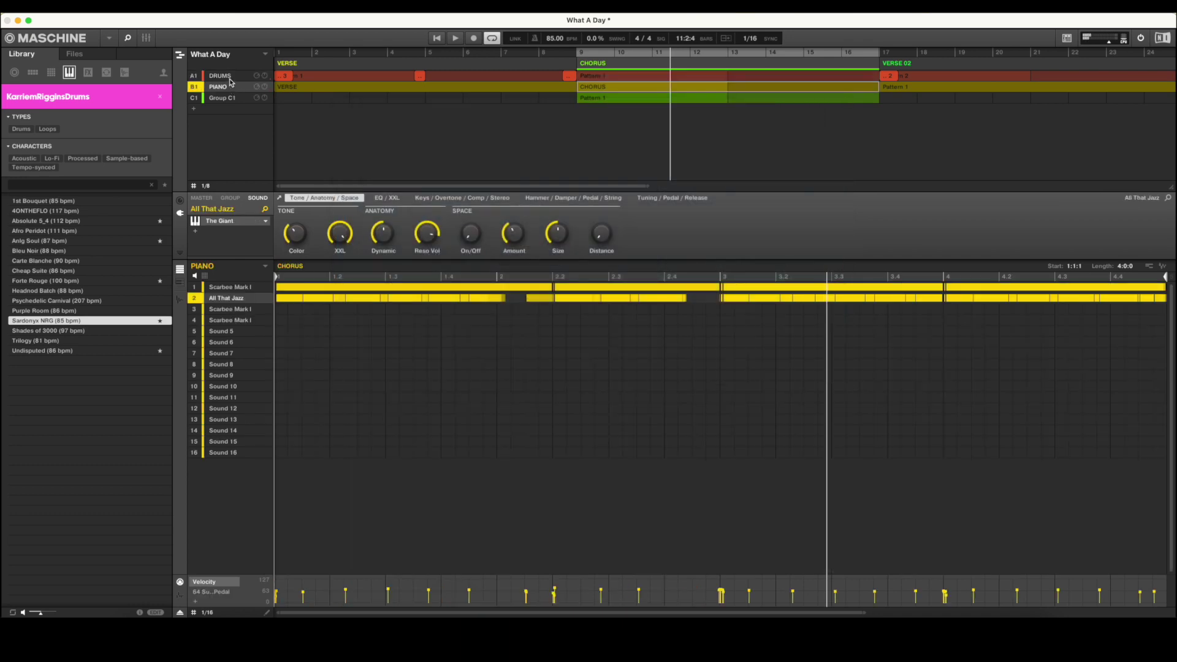
click(230, 76)
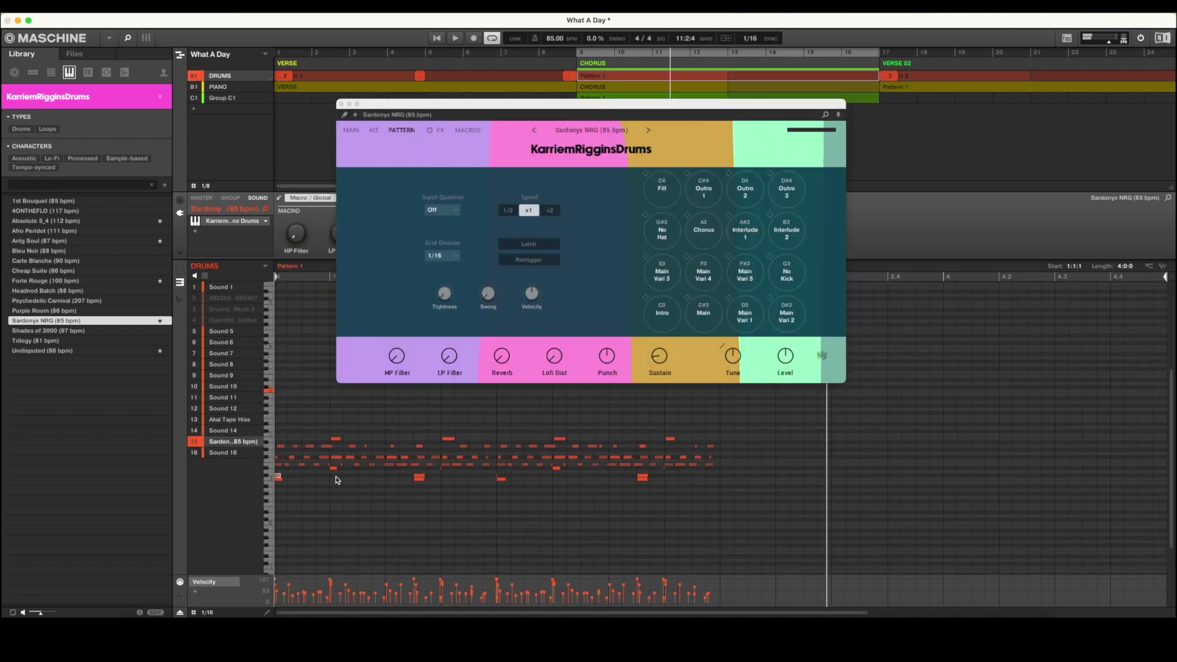
click(419, 477)
shift+click(501, 479)
shift+click(643, 478)
click(219, 288)
key(ctrl+v)
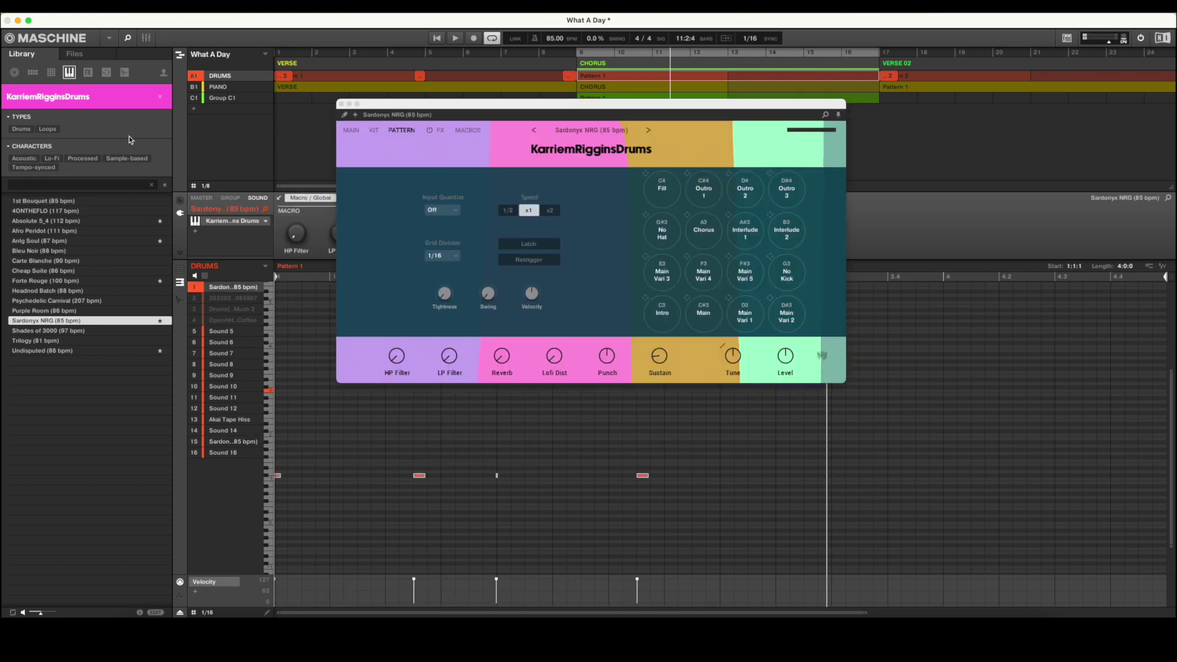
Step: Filter the one-shot library to favorite Drums samples from Aquarius Earth
click(124, 72)
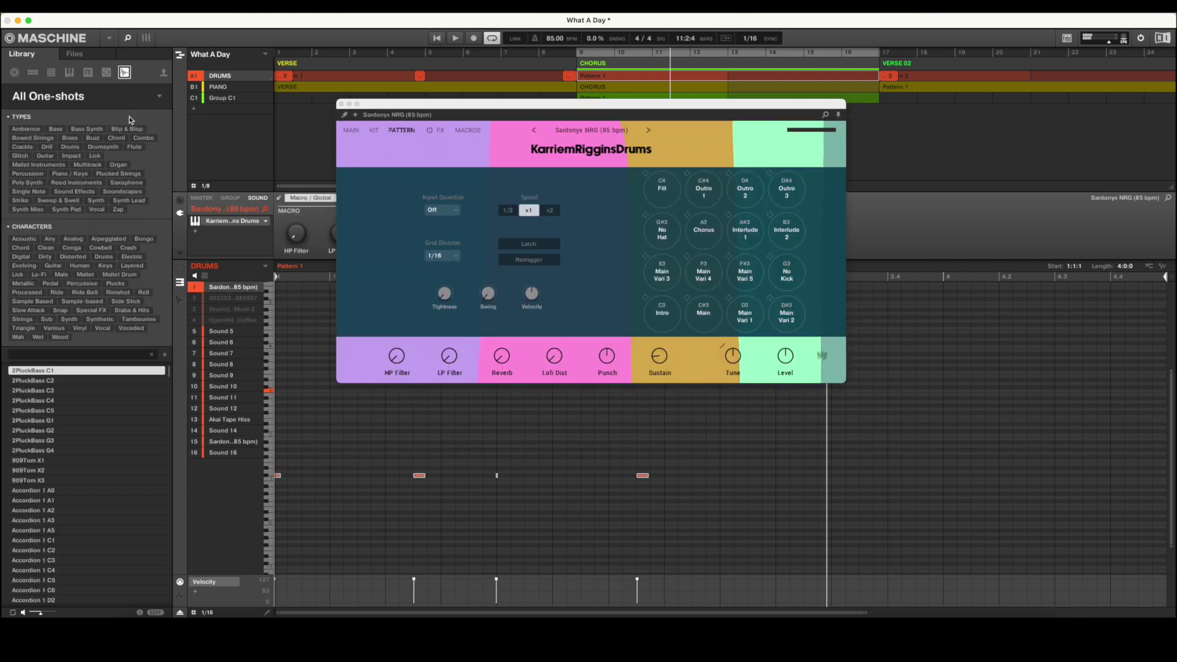
click(26, 128)
click(69, 147)
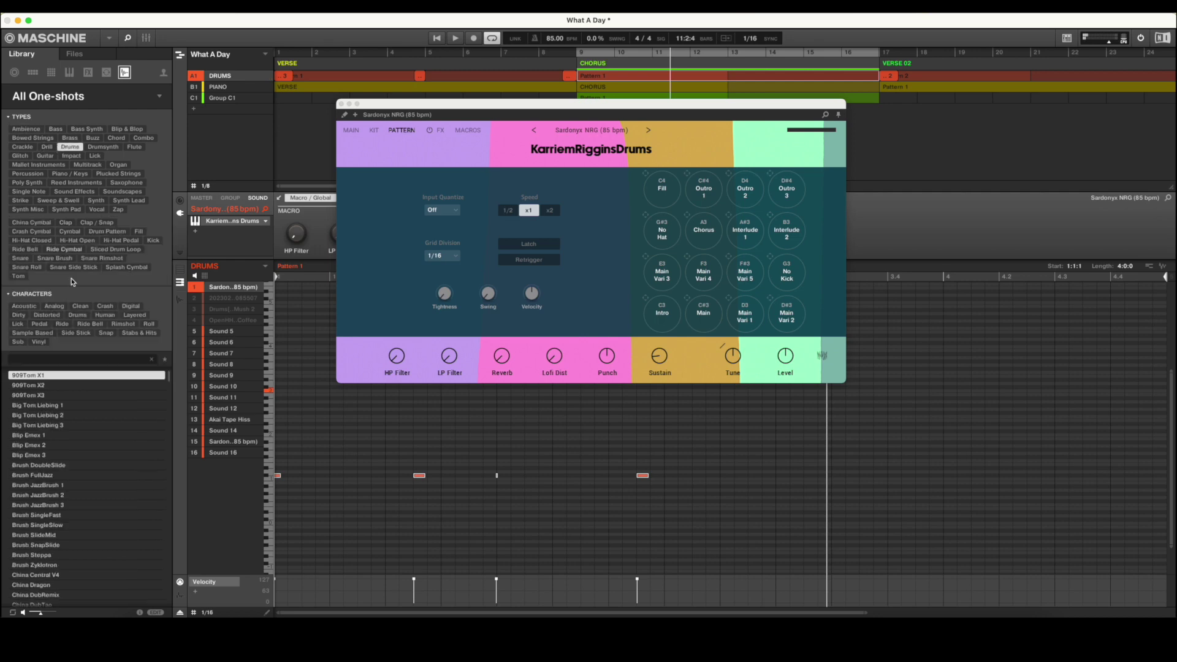
click(85, 98)
click(27, 142)
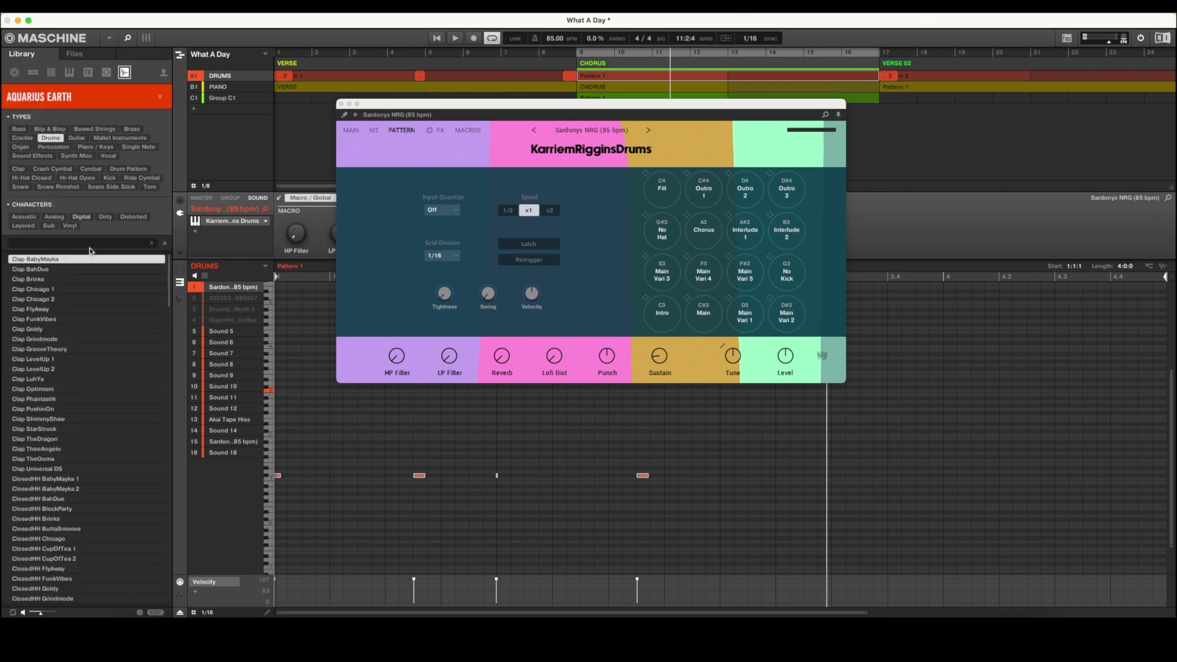
click(165, 243)
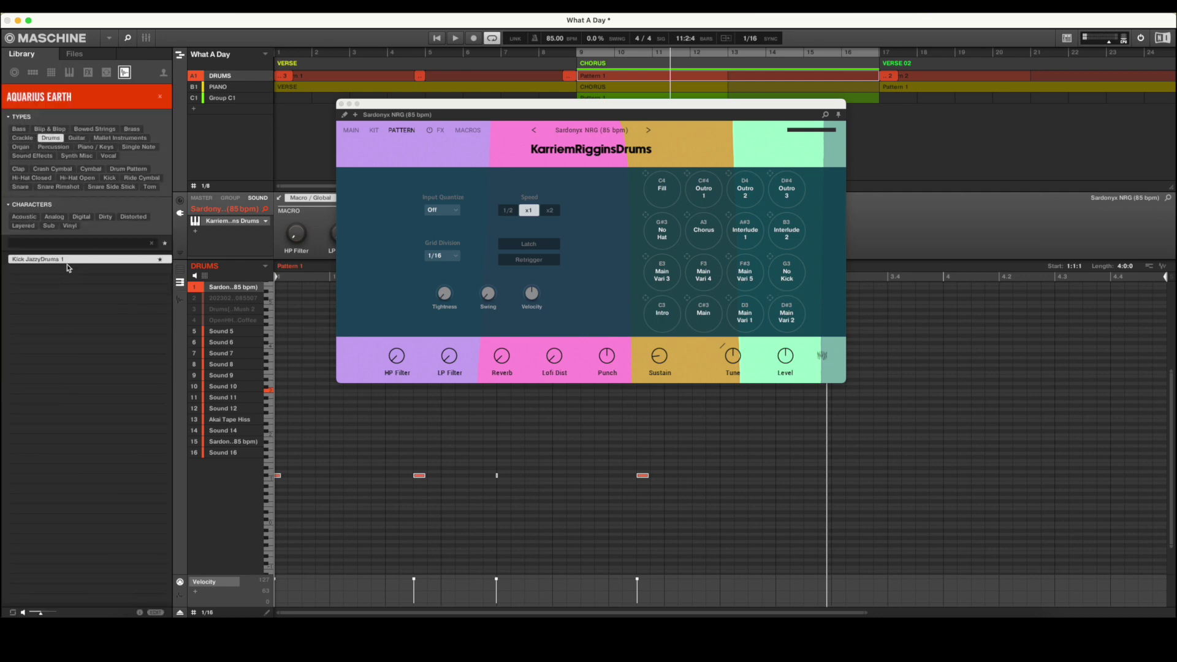
Step: Load Kick JazzyDrums 1 onto the first DRUMS sound and play the chorus with all the group's sounds in view
double_click(69, 259)
click(180, 269)
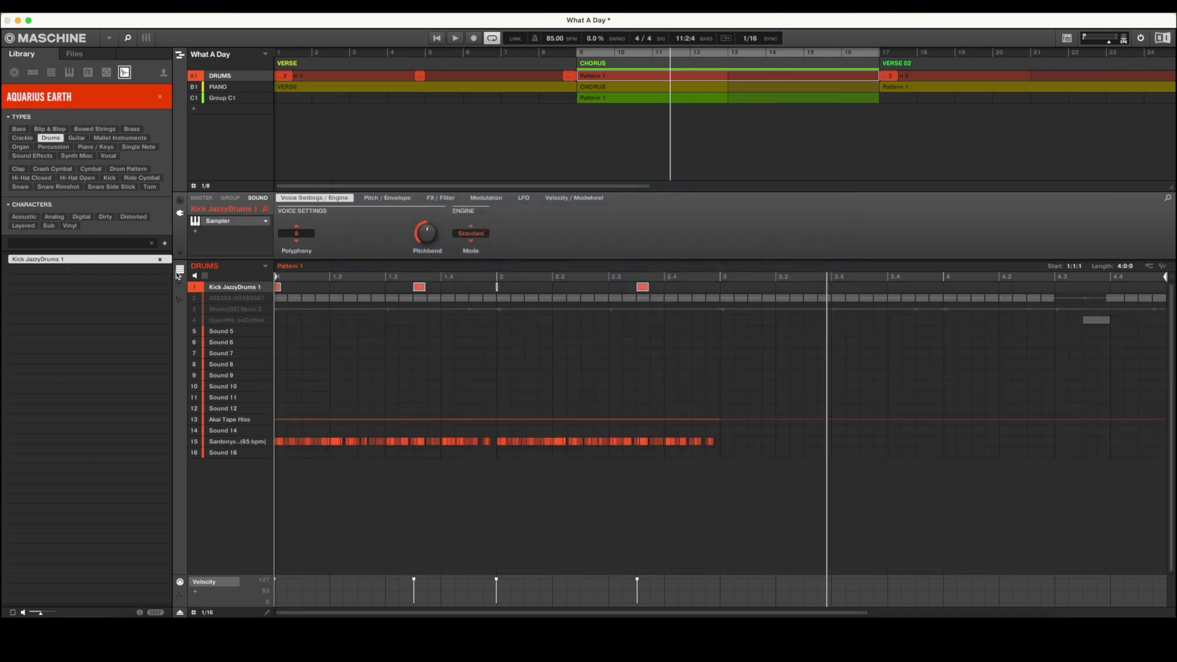
key(space)
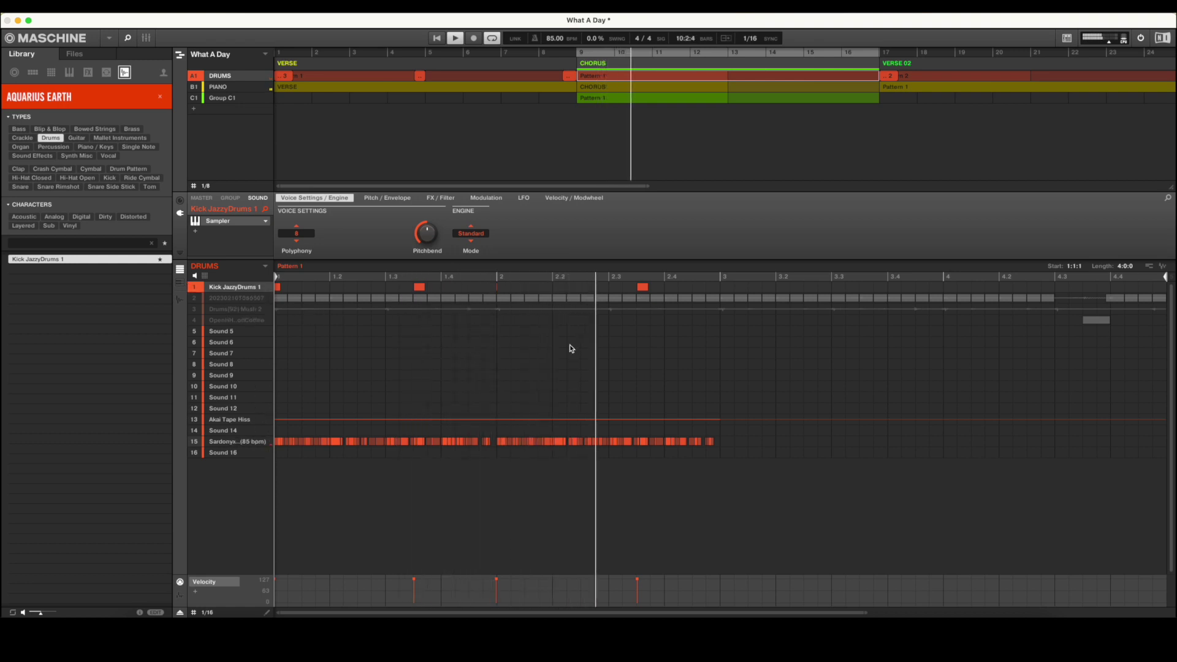
Step: Play the VERSE 02 section with the PIANO group's pattern shown
click(233, 204)
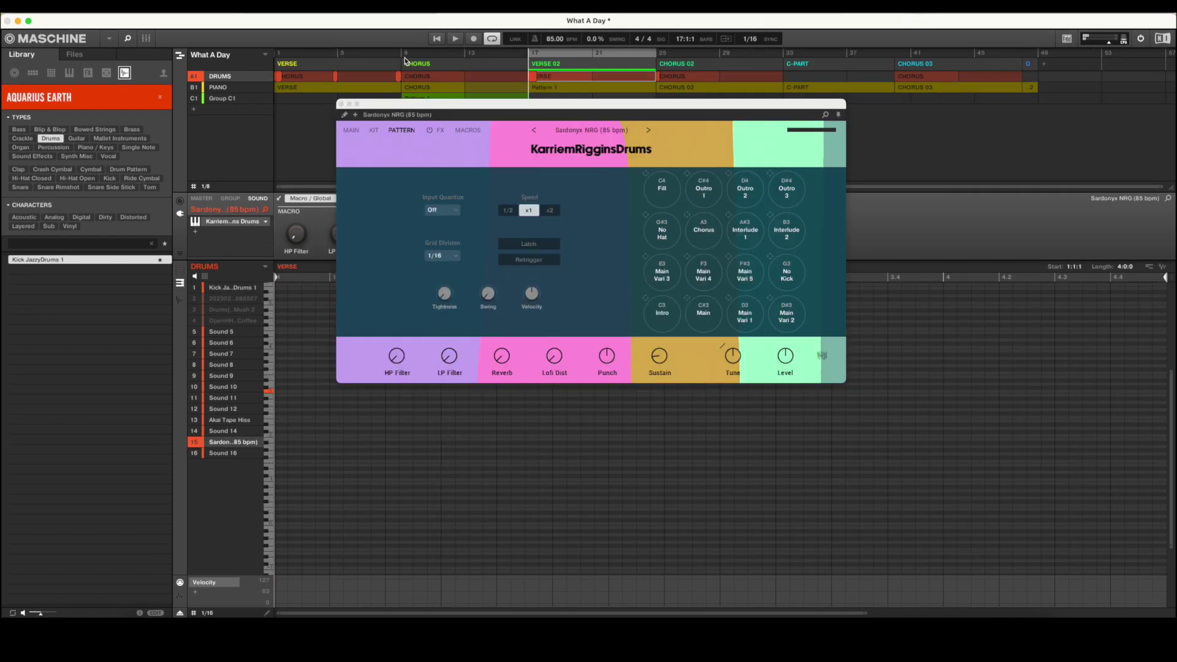
click(260, 87)
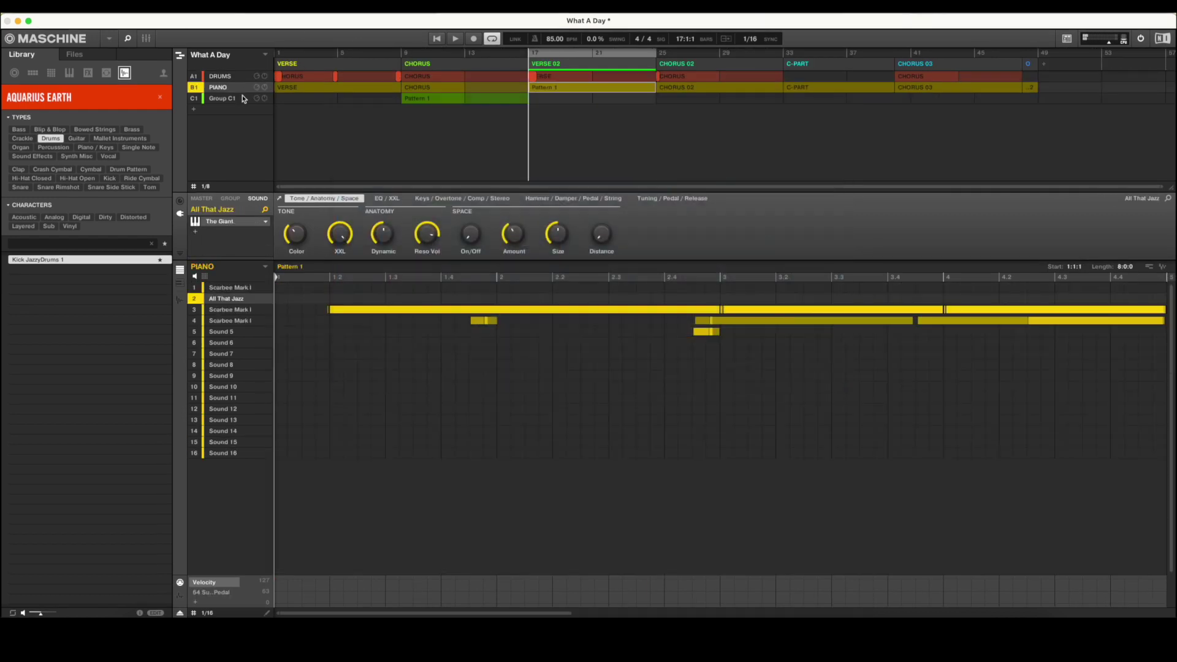
click(437, 39)
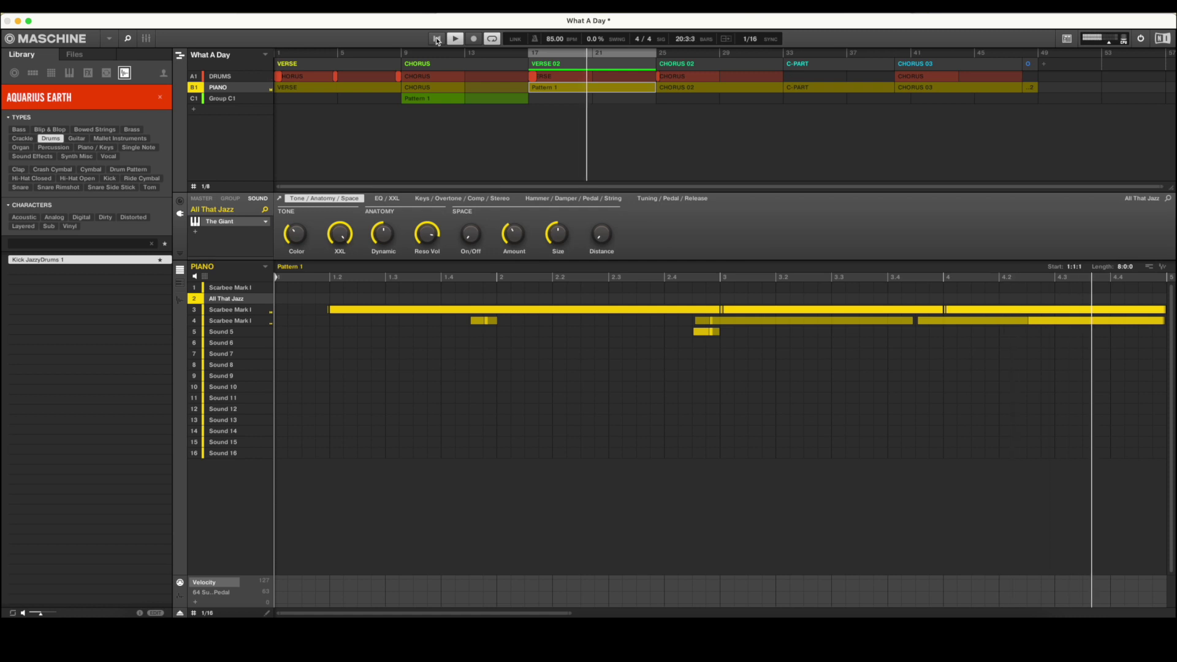
key(space)
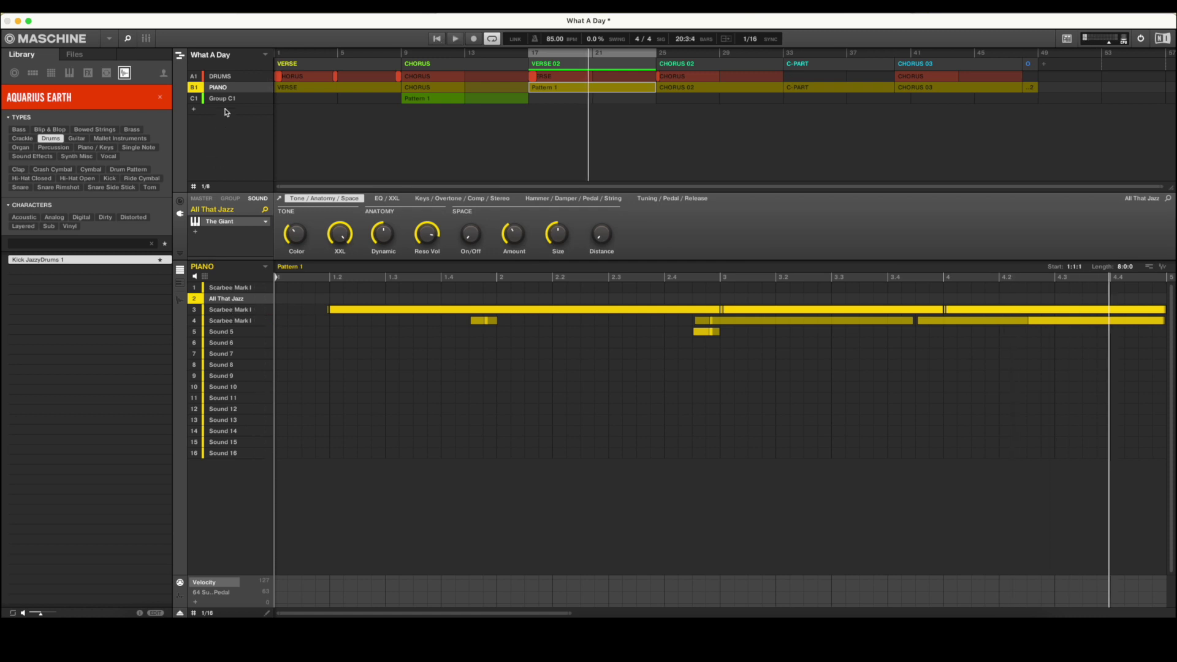
Step: Add the No Hat pattern to the Sardonyx NRG sound in the VERSE 02 drum pattern, set the pattern length to 2:0:0 and play it
click(230, 77)
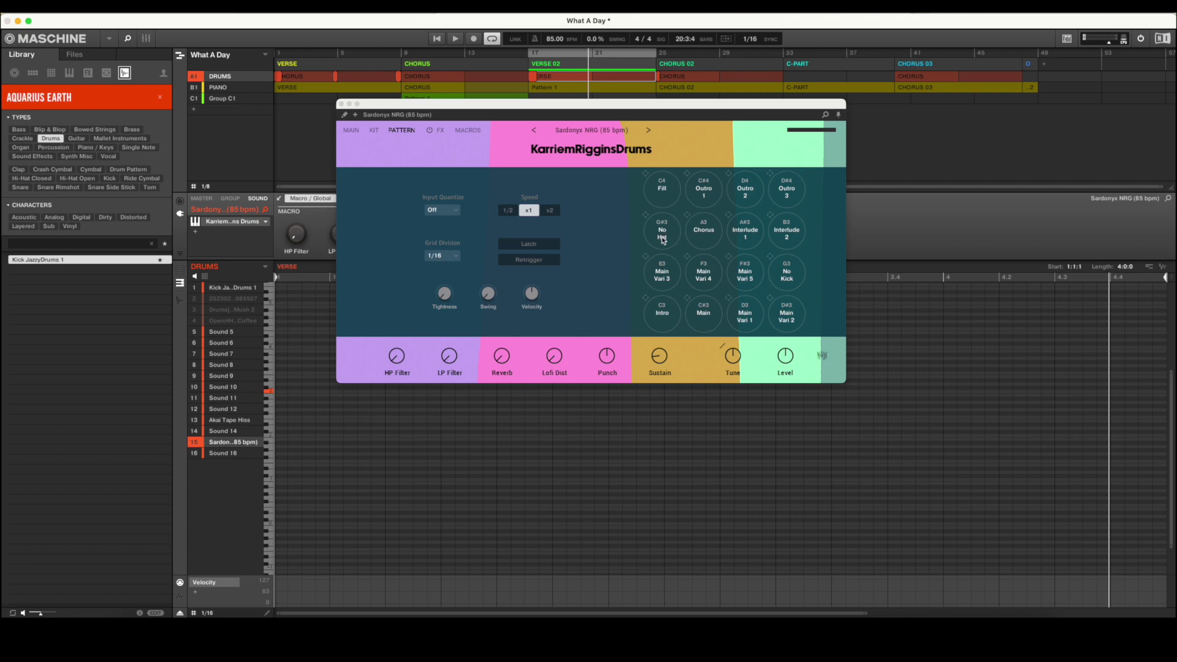
drag(665, 236, 346, 432)
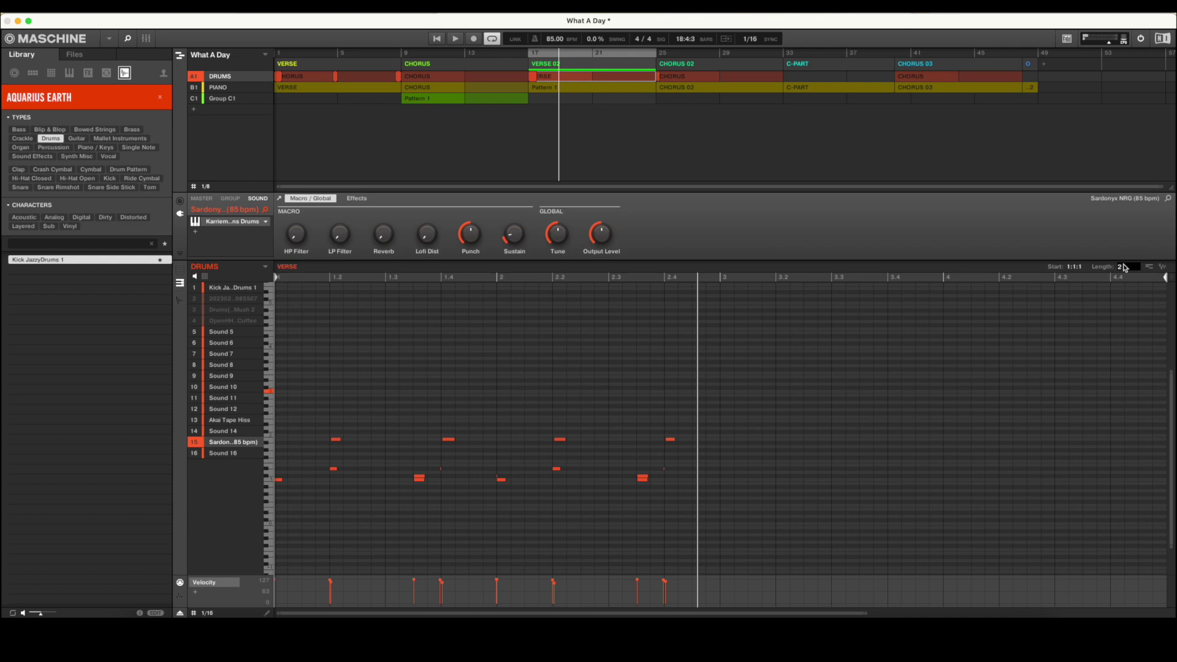
click(534, 77)
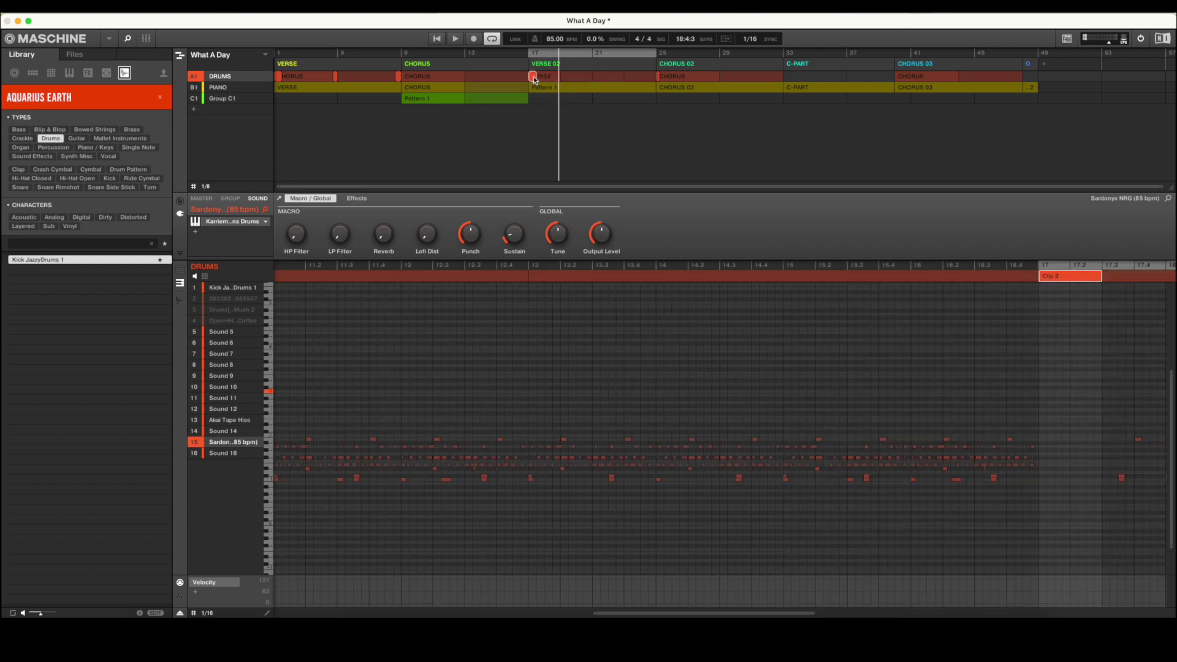
key(space)
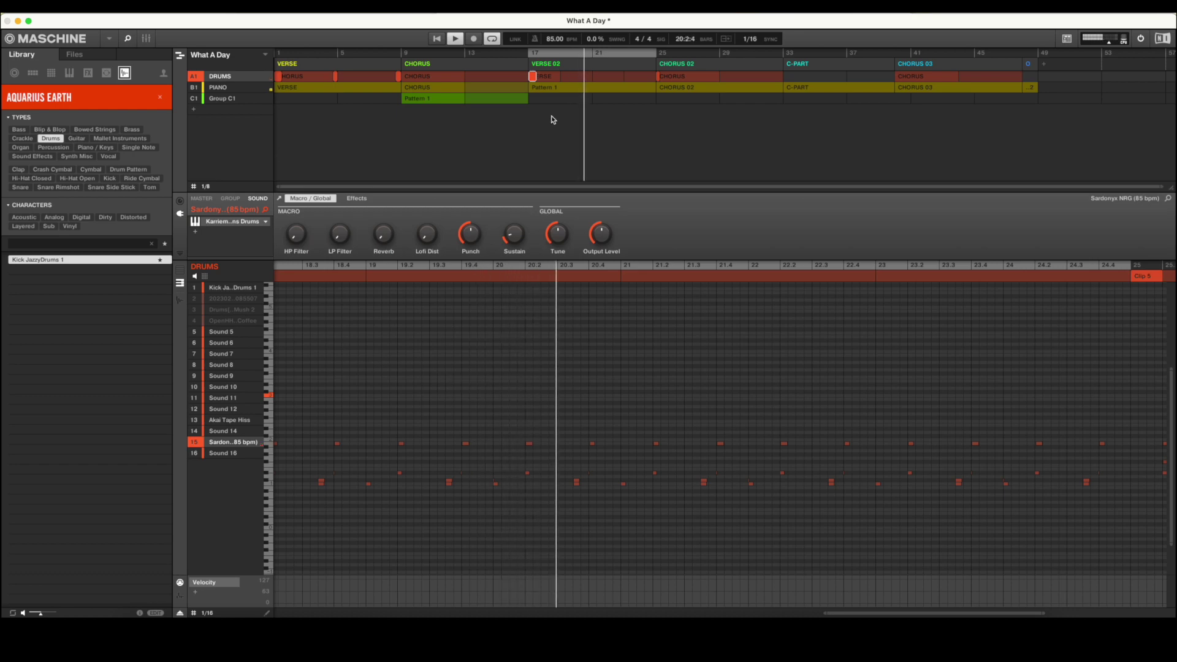
Step: Double the VERSE drum pattern in the DRUMS group twice, extending it to a length of 8:0:0
click(554, 68)
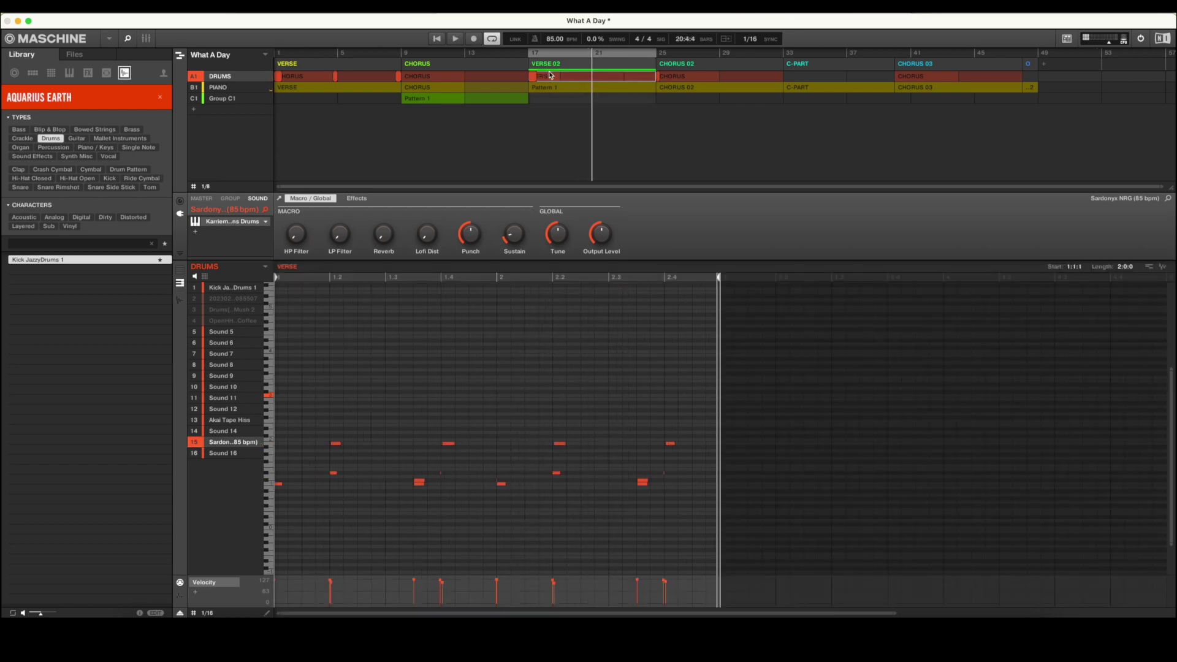
right_click(550, 76)
click(569, 137)
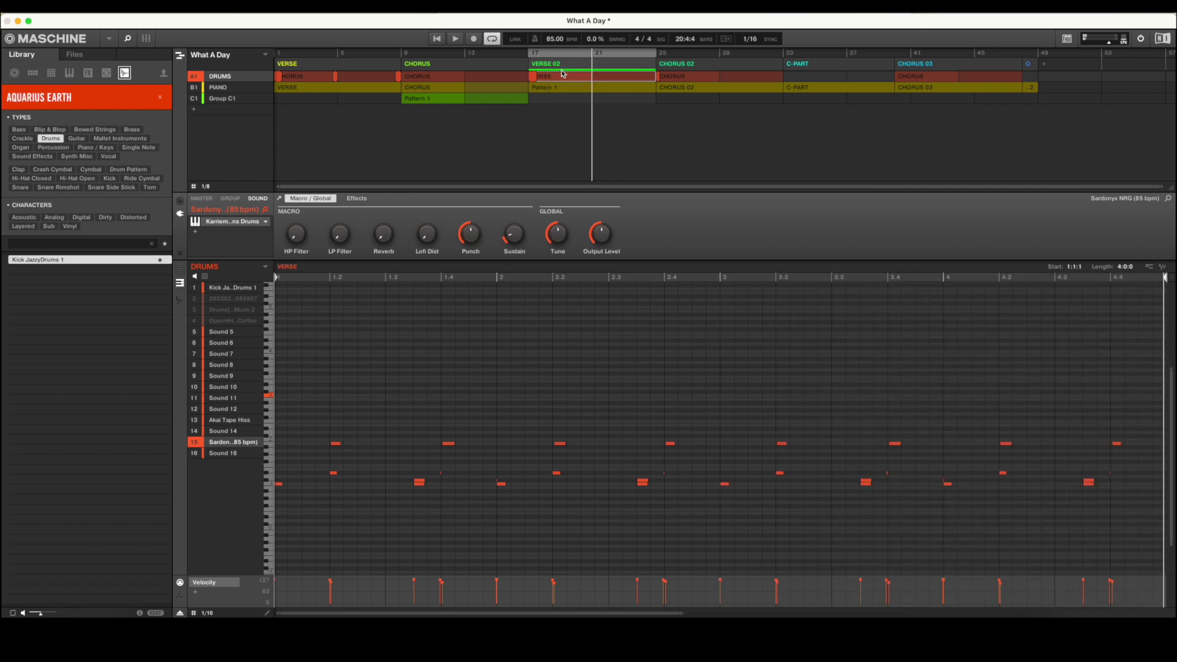
right_click(563, 78)
click(586, 139)
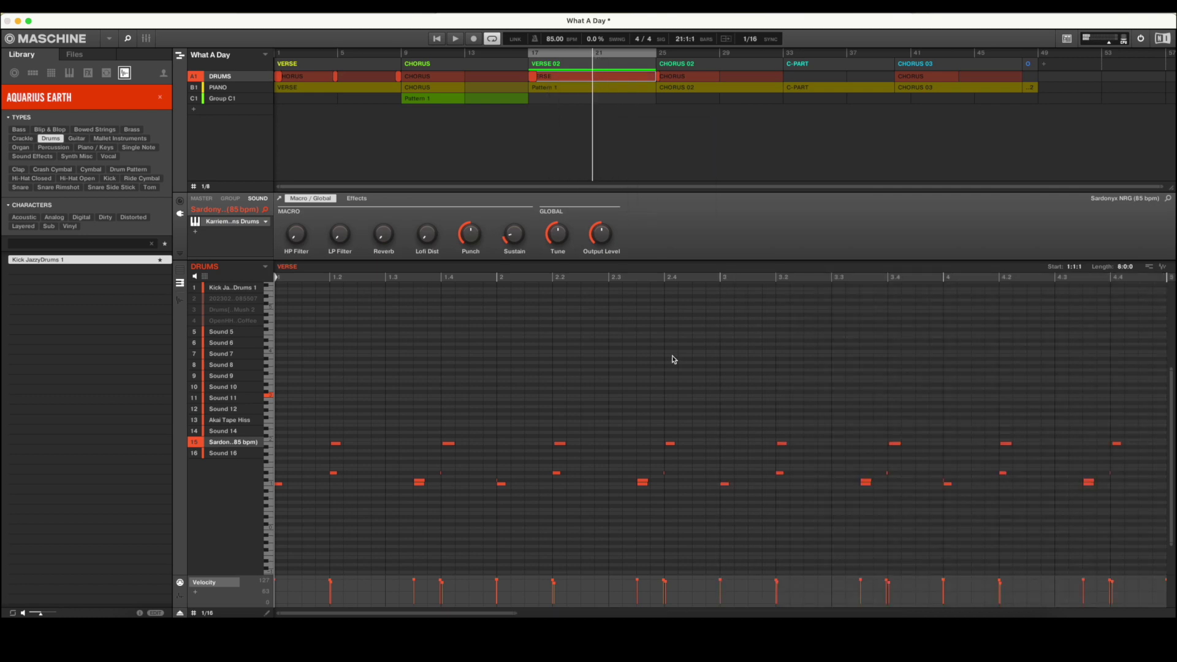
Step: Copy the Sardonyx NRG kick notes from bar 5 onward of the VERSE pattern to Kick JazzyDrums 1 and play VERSE 02
scroll(673, 360, down, 2)
scroll(672, 359, right, 12)
drag(402, 434, 1171, 439)
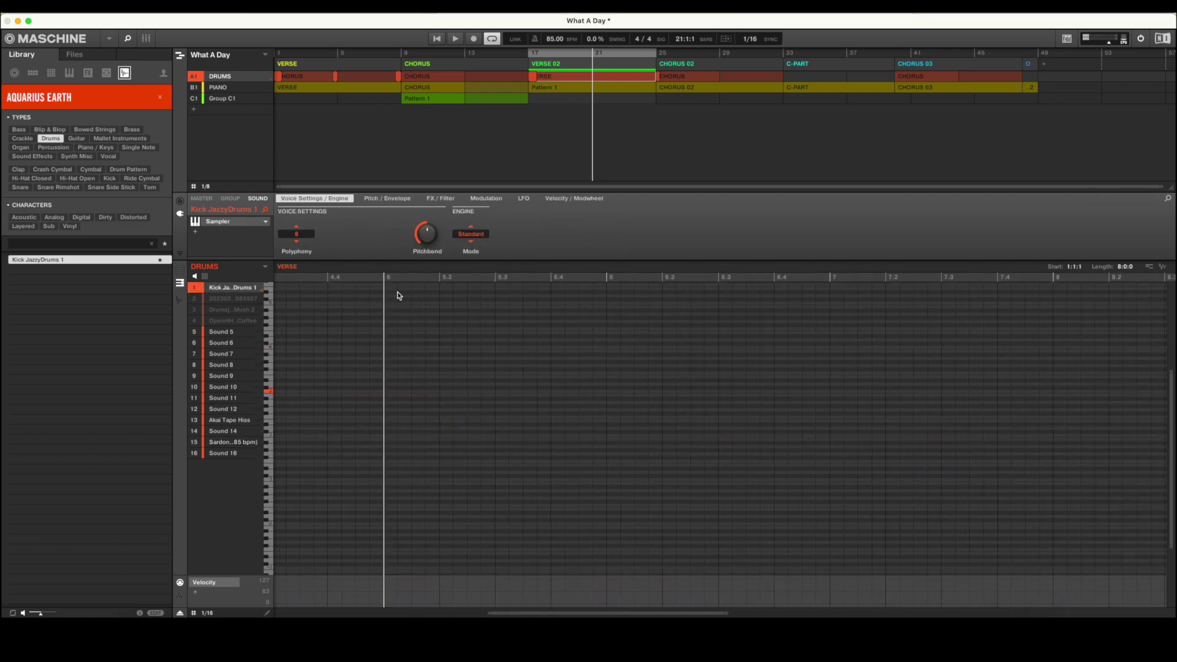
key(super+v)
click(392, 476)
click(404, 460)
key(space)
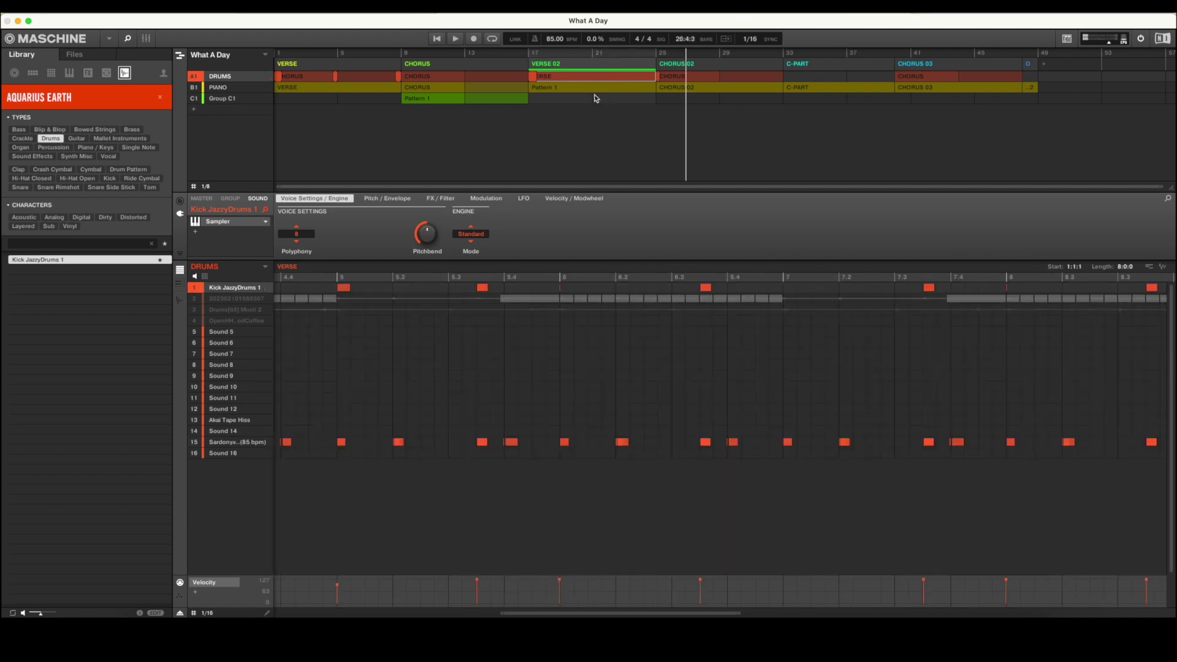
click(591, 55)
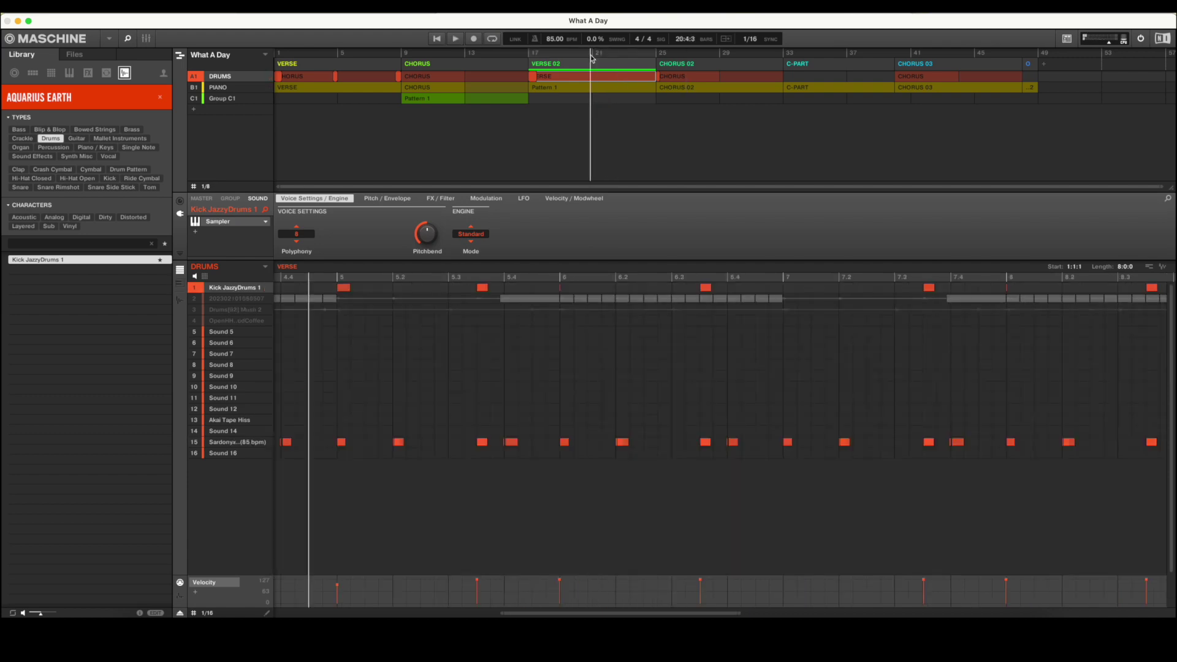